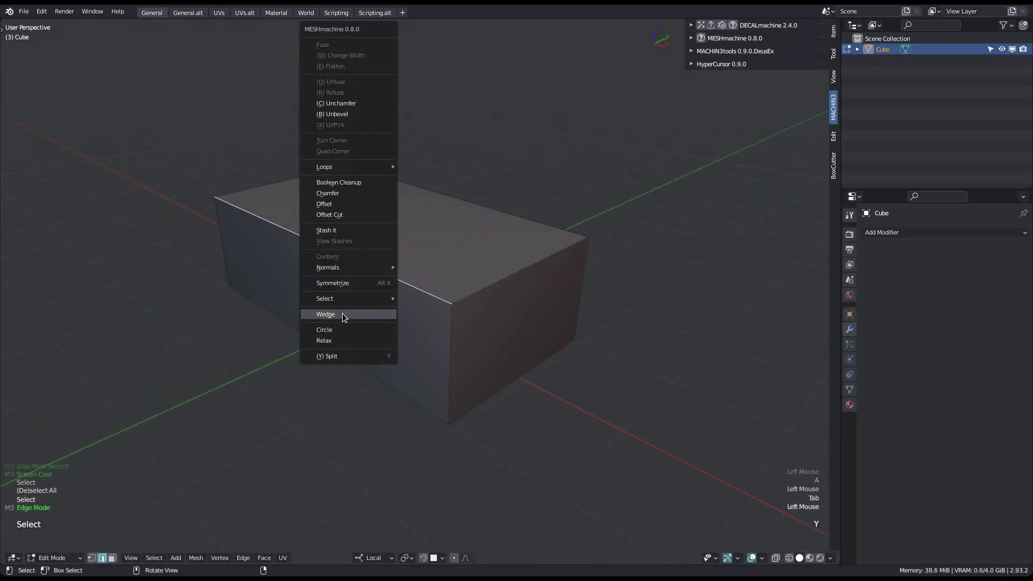
Cut a wedge into the front half of the block's long upper side edge, directed into the side face, and symmetrize it
left_click(345, 315)
middle_click_drag(324, 299, 354, 280)
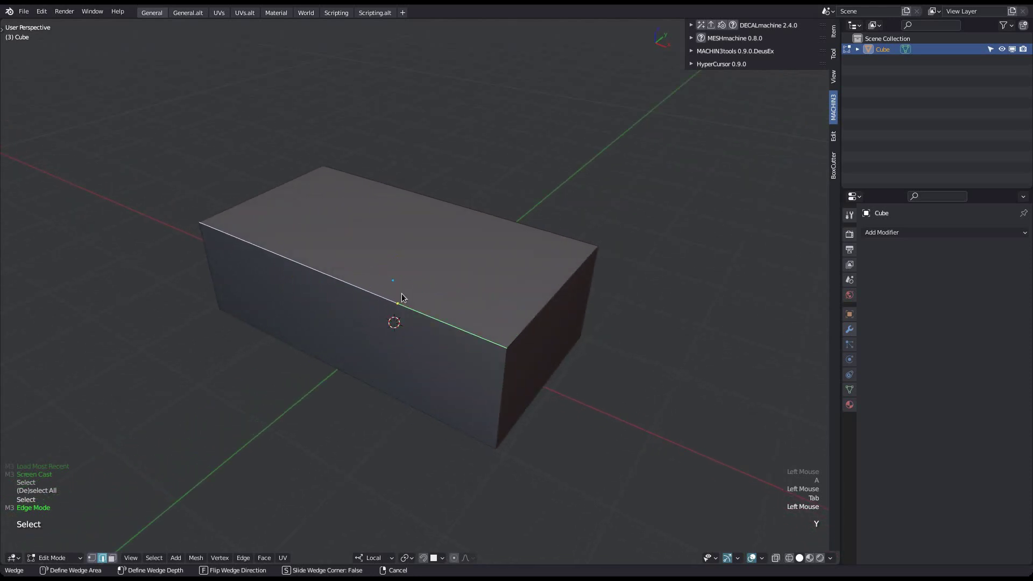
key("f")
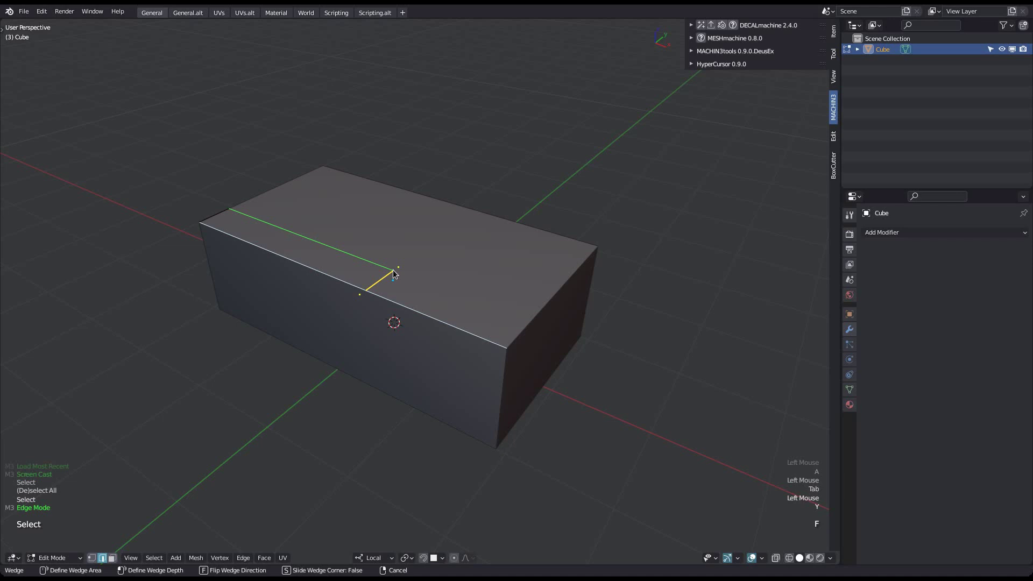
key("f")
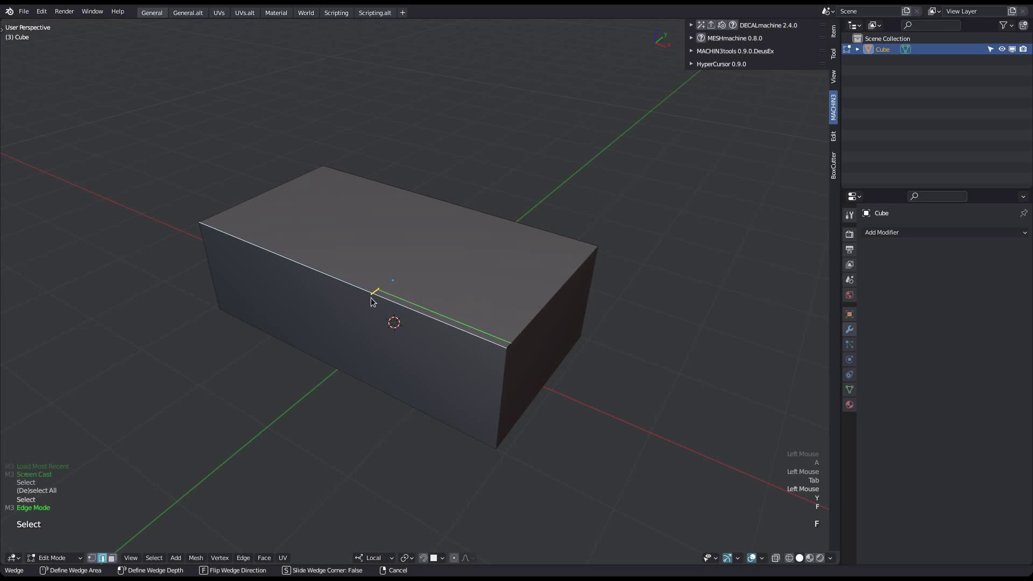
middle_click_drag(337, 312, 323, 297)
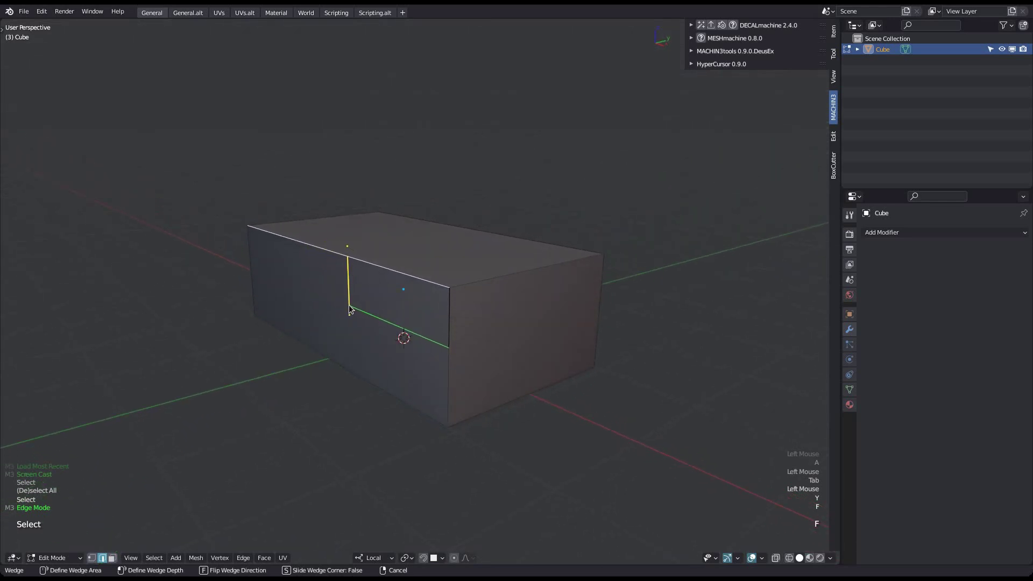
left_click(350, 310)
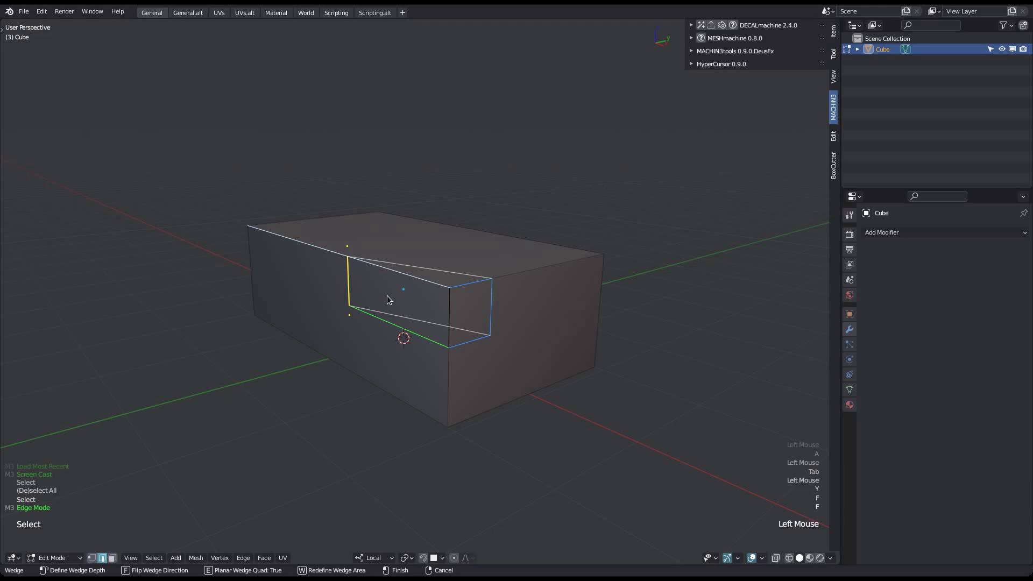
left_click(388, 300)
middle_click_drag(392, 318, 506, 344)
key("alt+x")
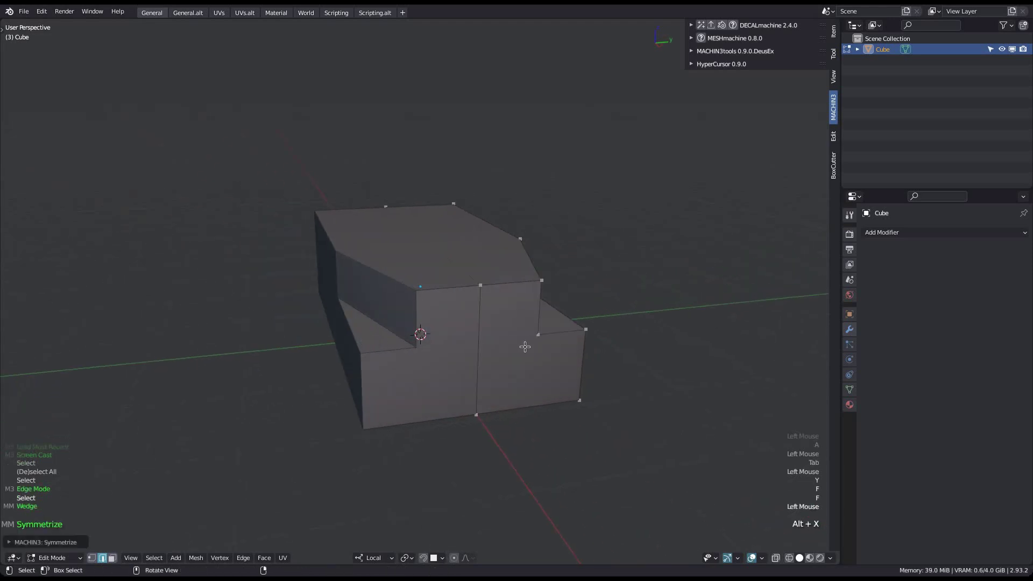
Bevel the upper side edge above the wedge cut and symmetrize the mesh
middle_click_drag(487, 361, 346, 392)
left_click(475, 330)
key("ctrl+b")
left_click(482, 350)
key("a")
key("alt+x")
Cut a smaller downward wedge into the front of the lower ledge's outer edge
left_click(362, 380)
scroll(388, 368, "up", 2)
key("y")
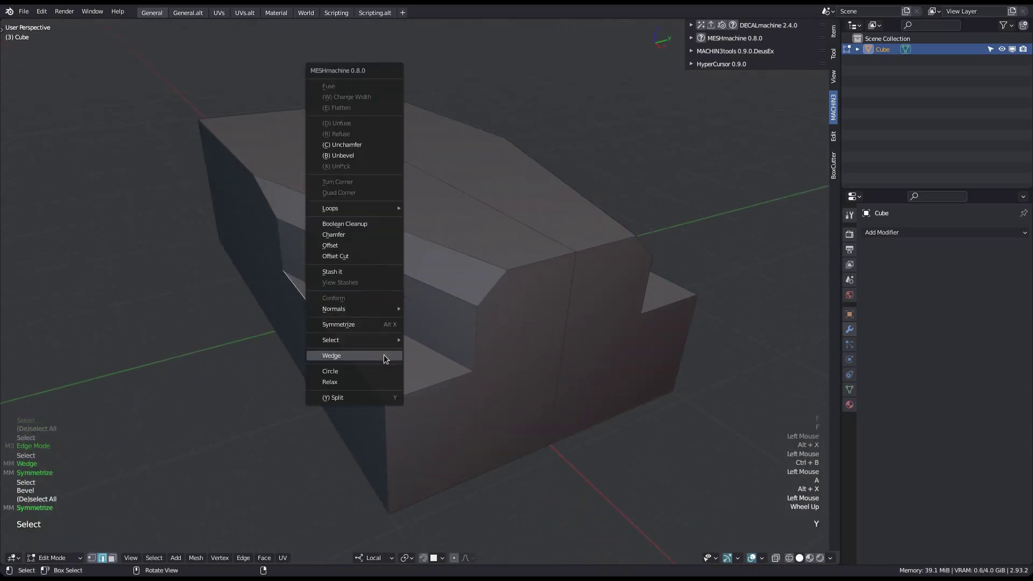
left_click(379, 350)
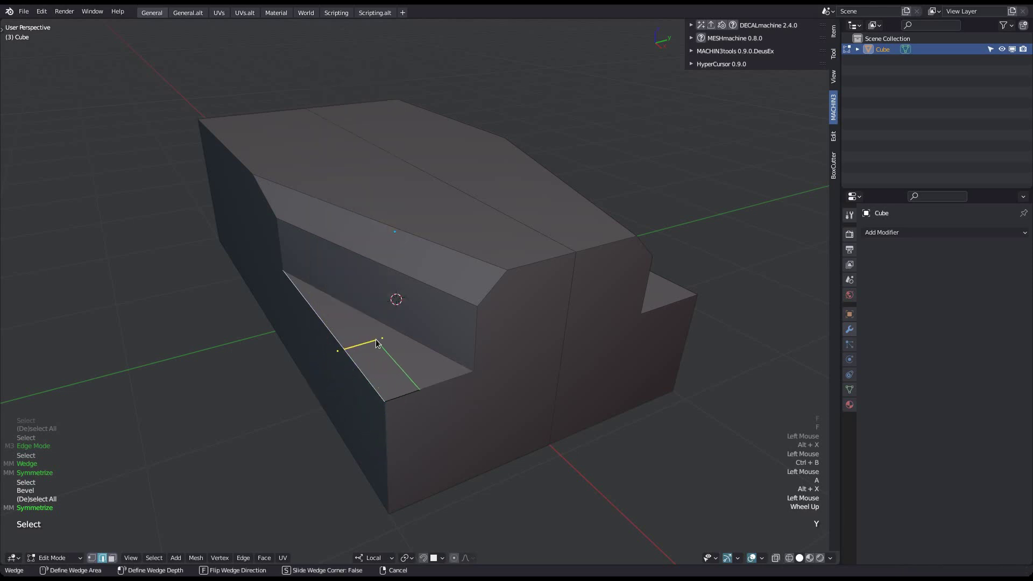
left_click(373, 337)
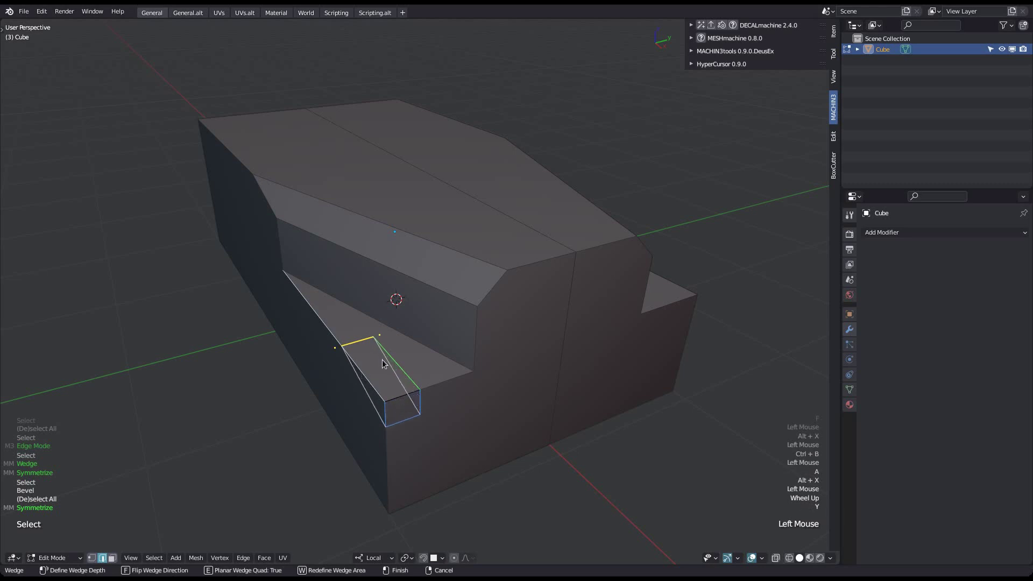
left_click(386, 371)
Slide-extend the top edge of the ledge wedge's inner wall and its rear edge, and symmetrize the mesh
middle_click_drag(385, 392, 334, 373)
left_click(358, 377)
key("shift+alt+1")
left_click(394, 368)
key("a")
left_click(291, 322)
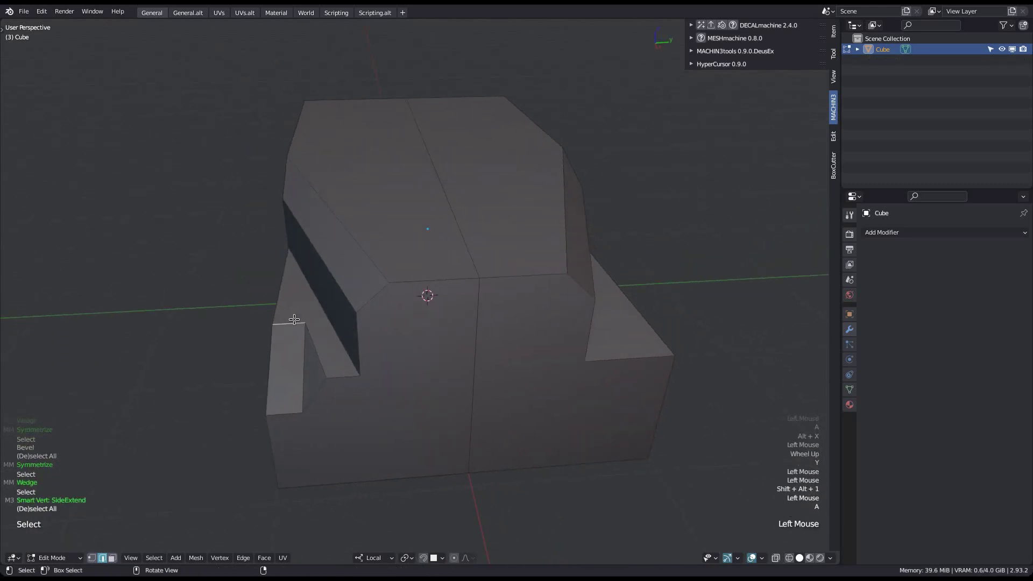
key("shift+alt+1")
left_click(290, 322)
key("a")
key("alt+x")
Wedge the front vertical corner edge above the ledge, flipping the direction so the notch cuts in at its base
scroll(426, 365, "down", 2)
middle_click_drag(426, 364, 444, 324)
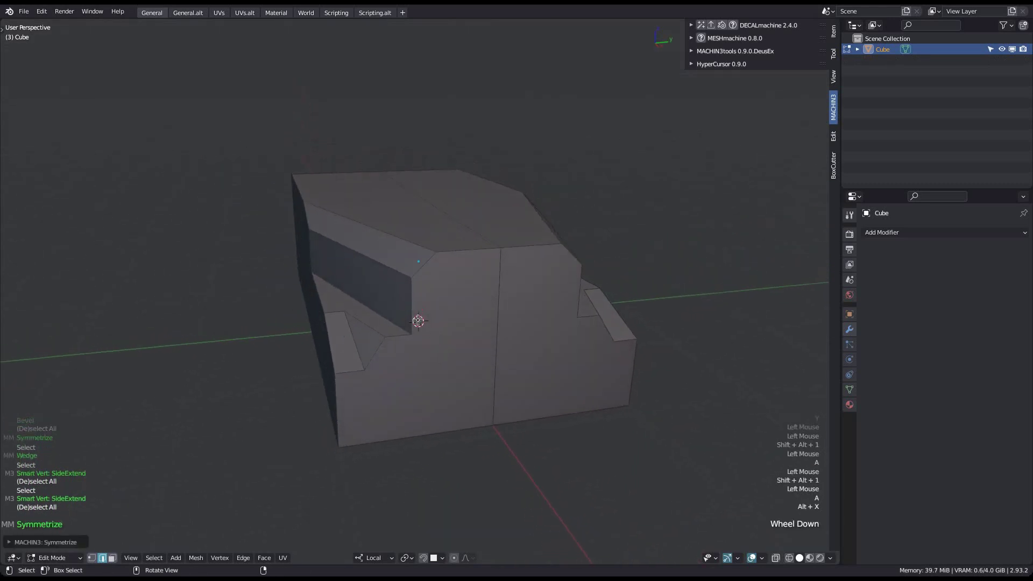
left_click(444, 323)
scroll(446, 322, "up", 1)
scroll(445, 322, "up", 1)
key("y")
left_click(455, 286)
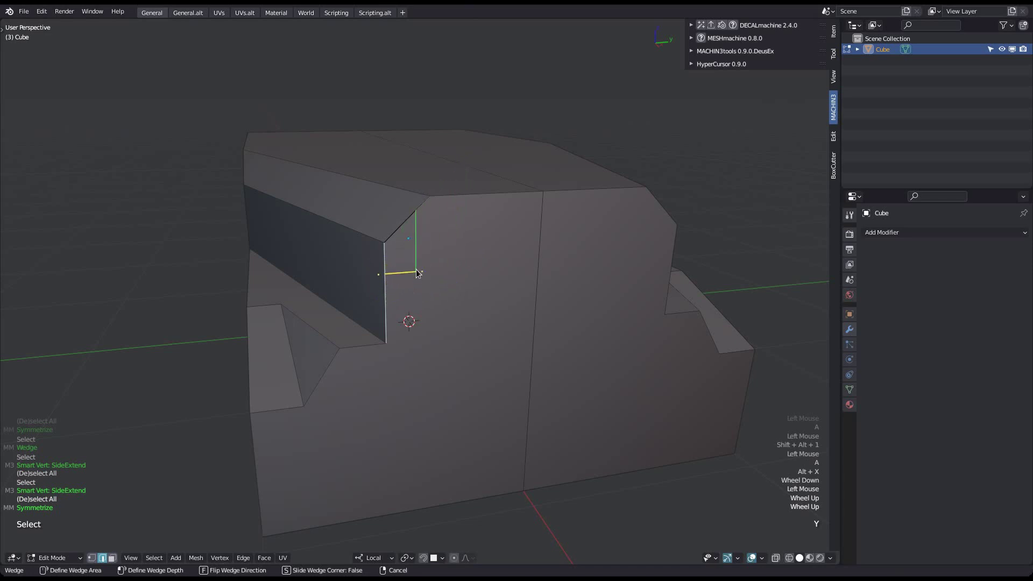
key("f")
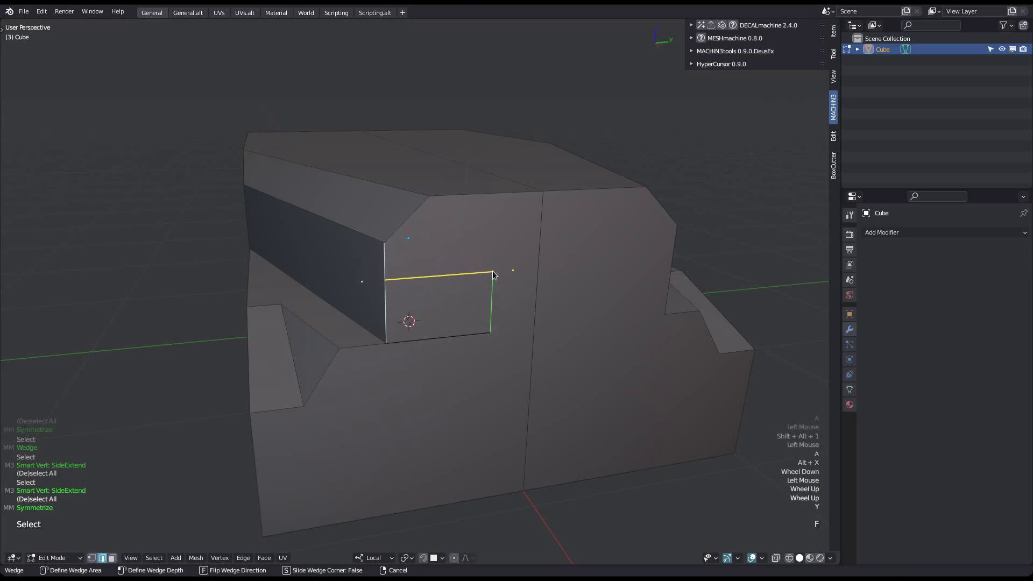
middle_click_drag(494, 275, 511, 285)
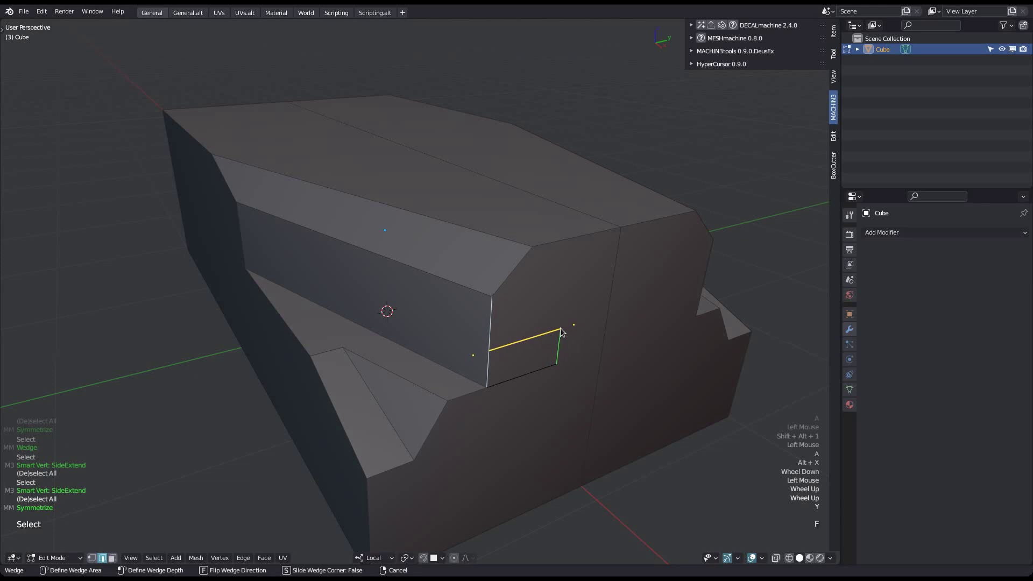
left_click(562, 332)
left_click(540, 315)
Symmetrize the front notch, slide-extend its lower edge, and symmetrize the mesh again
middle_click_drag(500, 339, 461, 339)
key("alt+x")
left_click(409, 336)
key("shift+alt+1")
left_click(393, 338)
key("alt+x")
Slide-extend the short vertical edge at the inner end of the front notch
middle_click_drag(477, 357, 476, 338)
left_click(441, 265)
key("shift+alt+1")
left_click(452, 267)
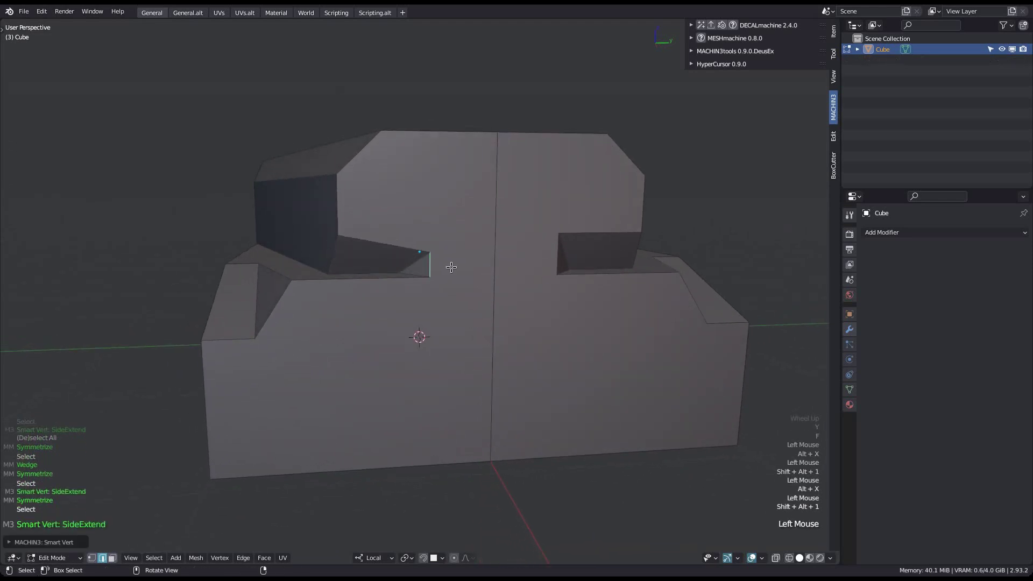
Flatten the notch's upper face along the edge using two of its edges, and symmetrize the mesh
left_click(423, 262)
left_click(420, 254, "shift")
middle_click_drag(420, 254, 535, 258)
key("y")
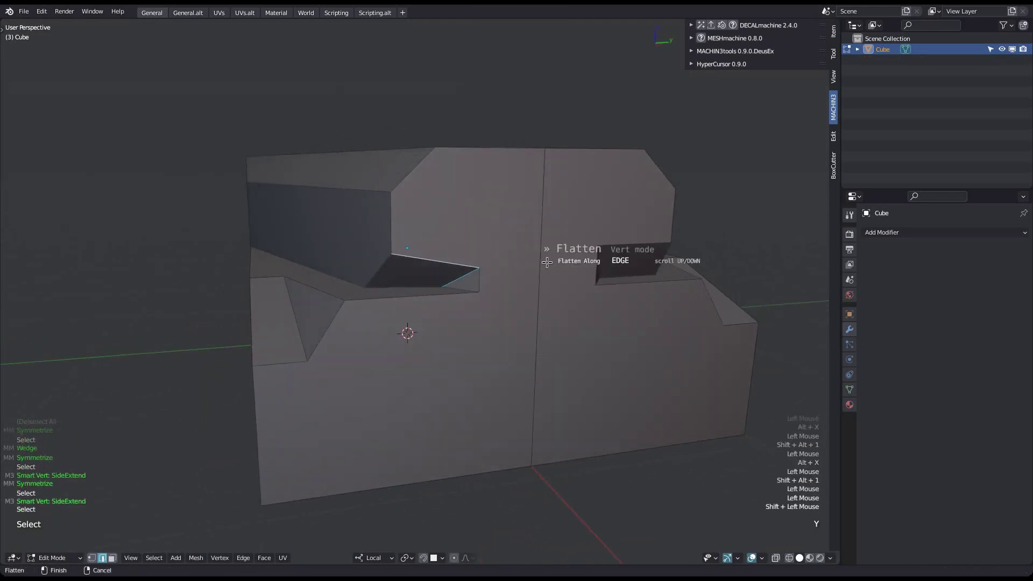
left_click(547, 263)
key("a")
key("alt+x")
Connect the lower bevel vertices on both sides with an edge across the upper front face
scroll(485, 332, "down", 2)
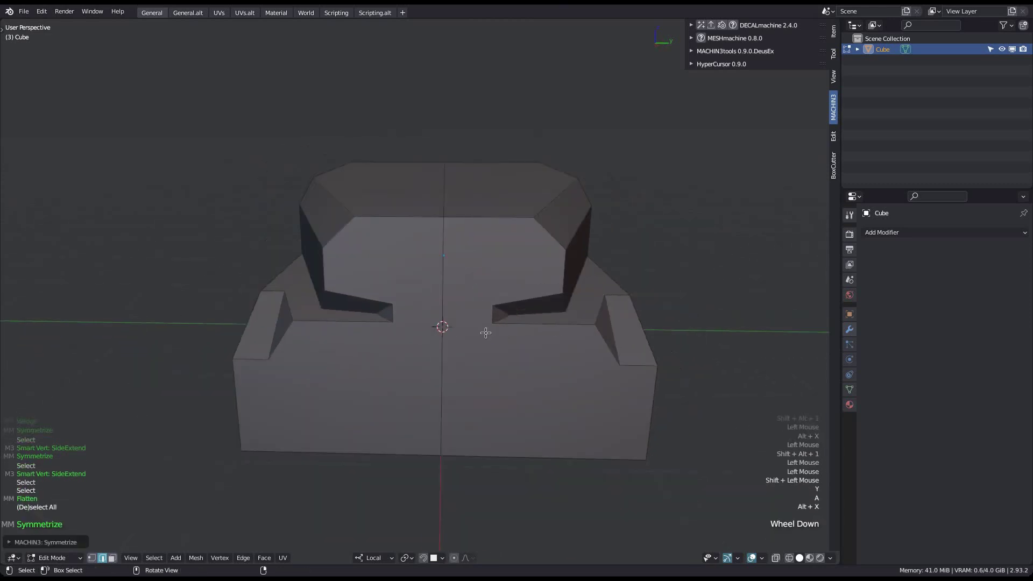
mouse_move(485, 332)
middle_mouse_down()
mouse_move(531, 350)
mouse_move(503, 325)
mouse_move(446, 321)
mouse_move(436, 296)
mouse_move(489, 334)
middle_mouse_up()
key("Tab")
left_click(407, 300)
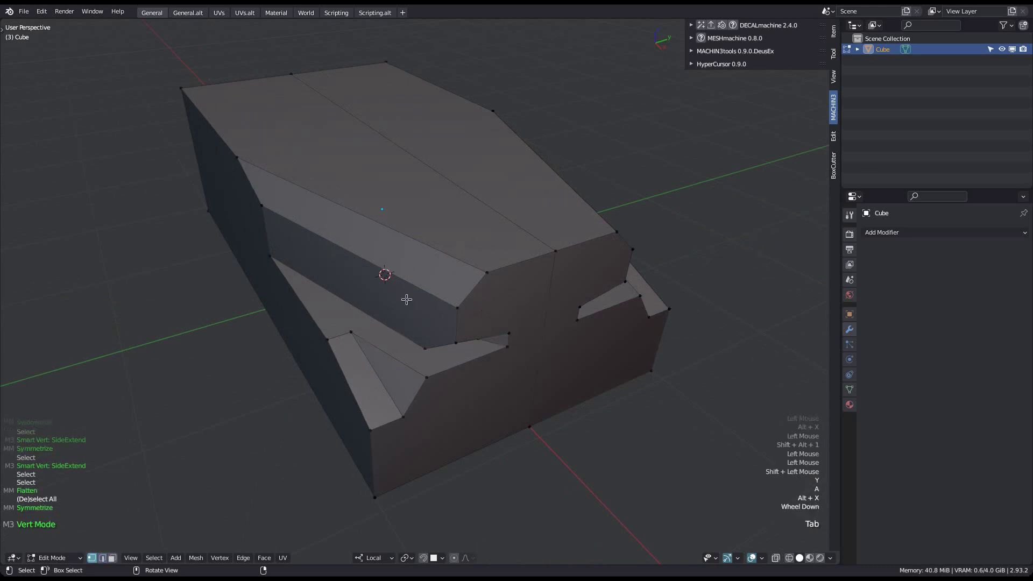
left_click(459, 308)
left_click(631, 250, "shift")
key("2")
Slide-extend the front ends of the three lengthwise top edges backward to slope the upper front
middle_click_drag(538, 291, 466, 319)
key("Tab")
left_click(464, 316)
left_click(477, 261, "shift")
left_click(559, 245, "shift")
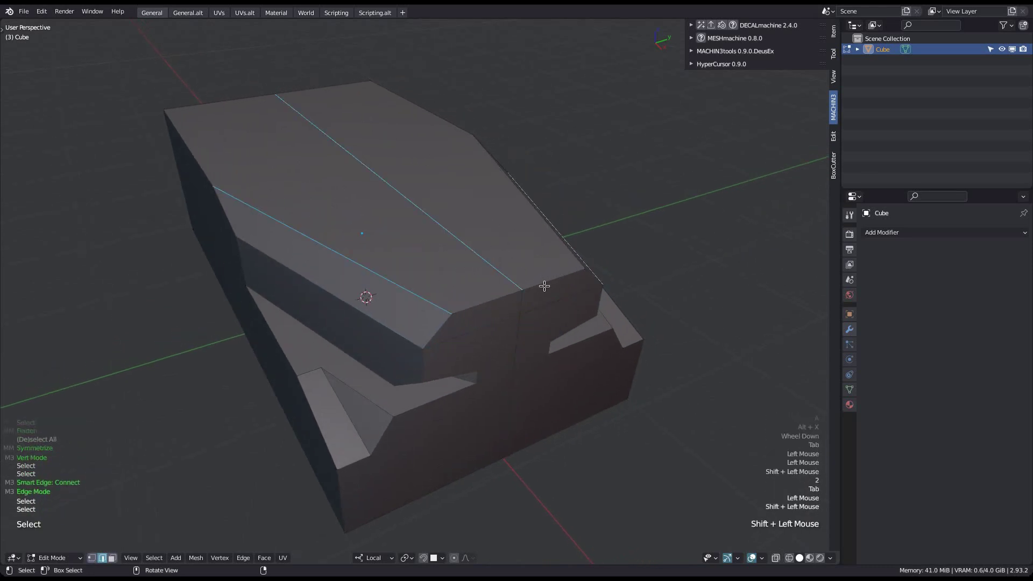
left_click(588, 270, "shift")
left_click(572, 260, "shift")
middle_click_drag(537, 290, 526, 341)
key("shift+alt+1")
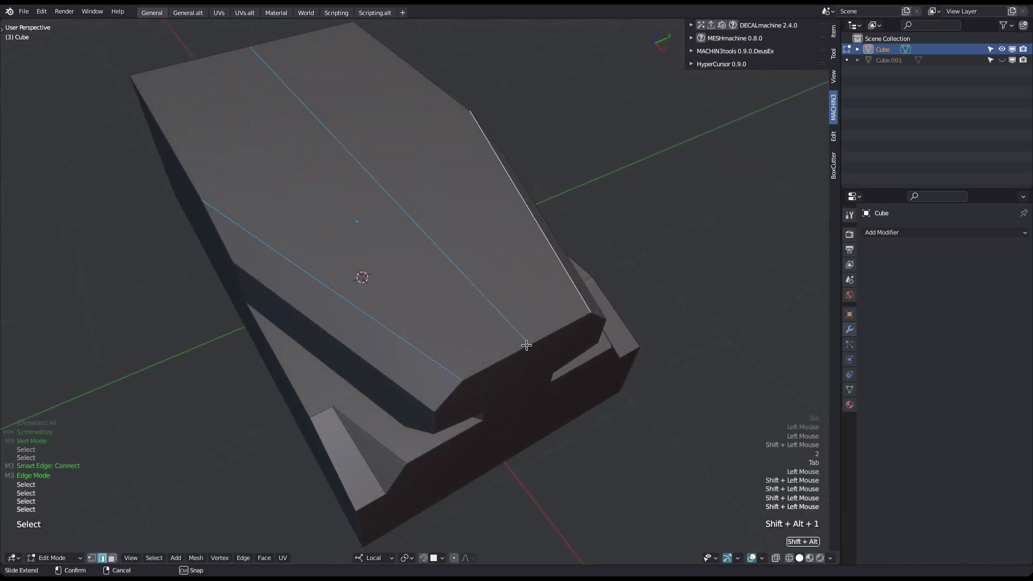
left_click(505, 321)
Straighten the crosswise edges along the top of the sloped front
left_click(528, 304)
left_click(528, 302, "shift")
key("alt+a")
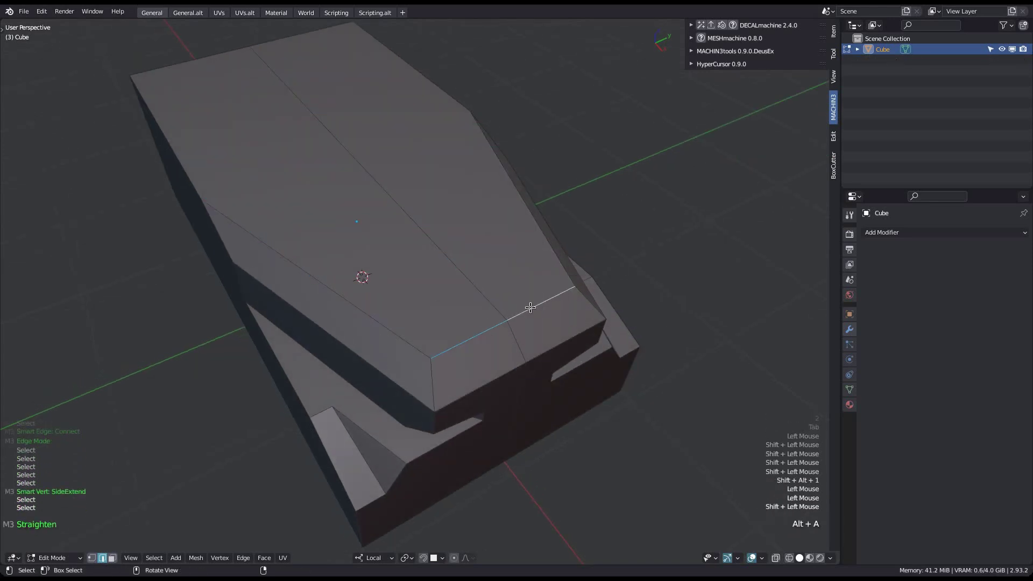
left_click(512, 334)
key("a")
Cut a wedge at the rear vertical edge of the recessed side wall, just below the side bevel
middle_click_drag(512, 334, 502, 300)
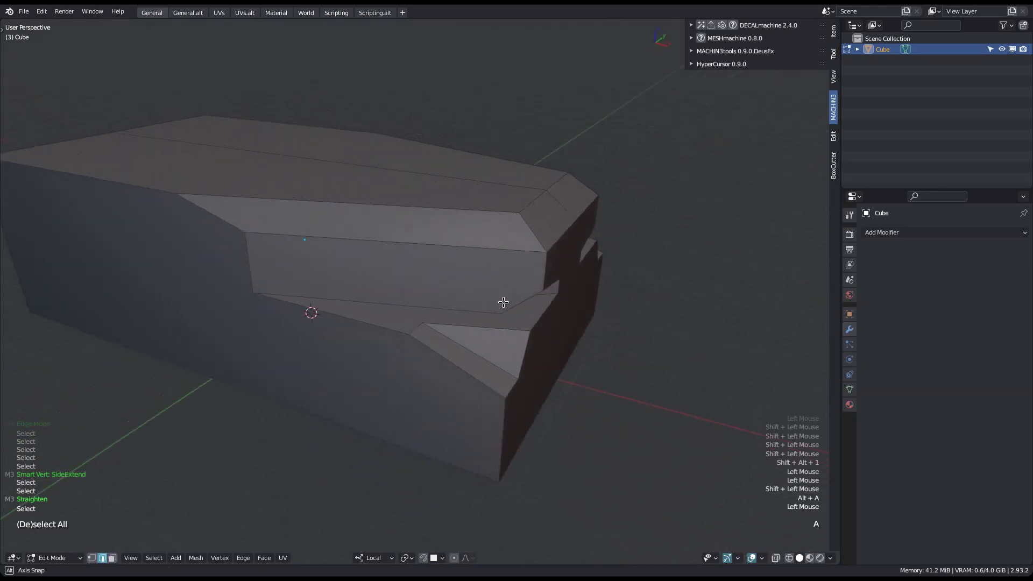
scroll(523, 305, "up", 3)
middle_click_drag(354, 310, 318, 282, "shift")
left_click(299, 286)
key("y")
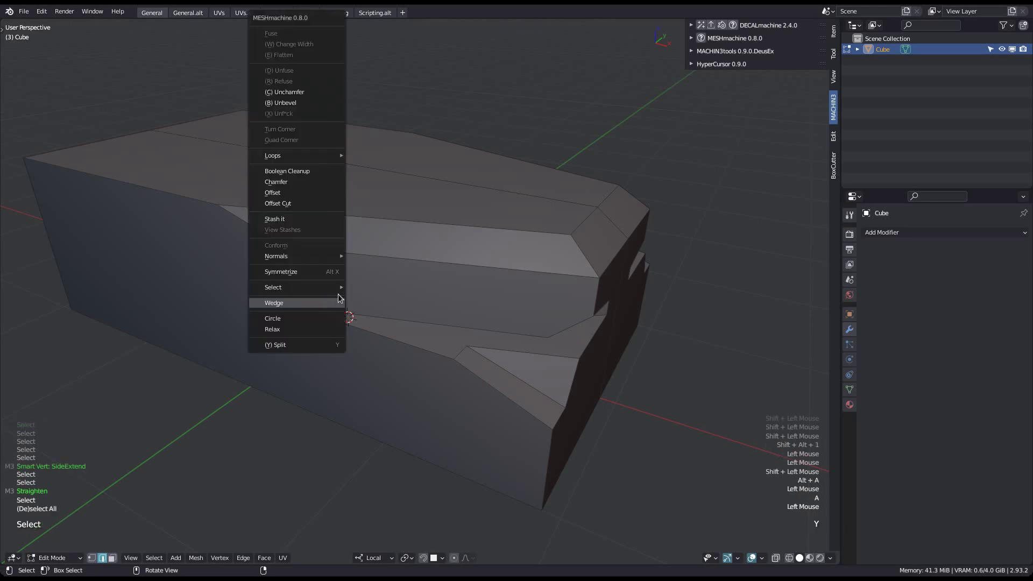
left_click(336, 299)
middle_click_drag(365, 285, 325, 306)
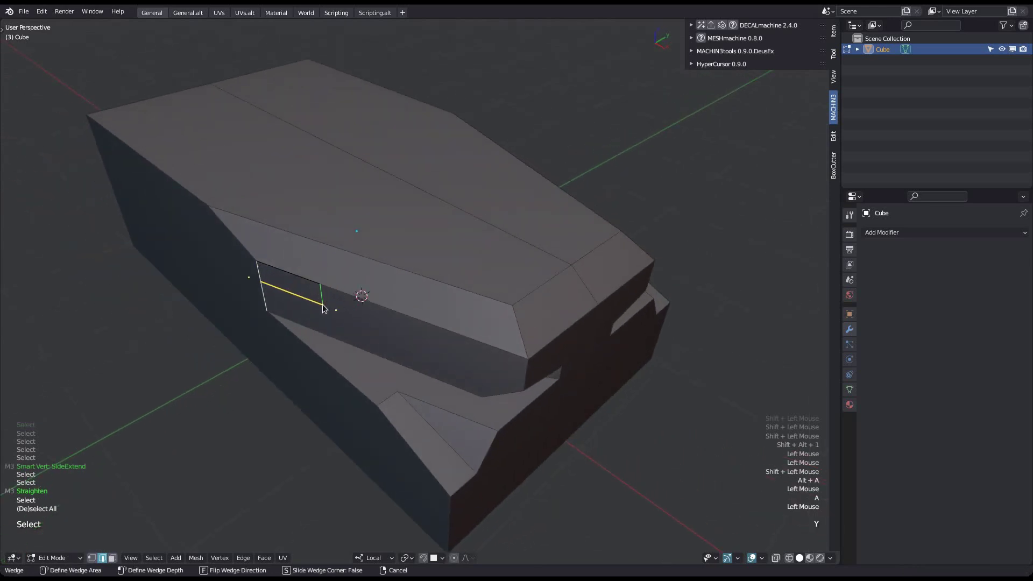
left_click(324, 309)
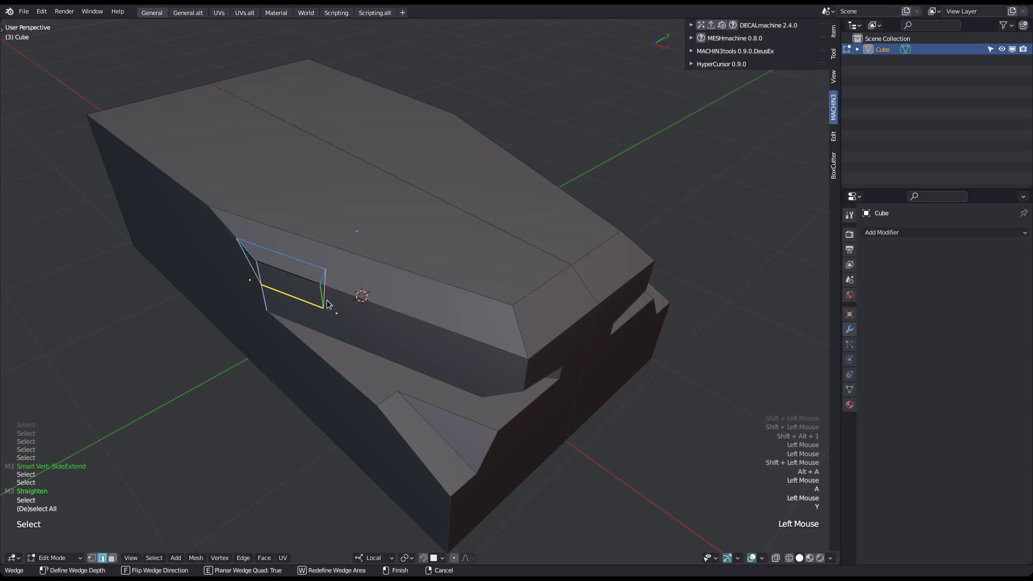
left_click(318, 318)
Slide-extend the long upper edge of the side wall forward from the rear wedge notch
middle_click_drag(318, 319, 403, 229)
scroll(403, 229, "up", 2)
left_click(397, 180)
key("shift+alt+1")
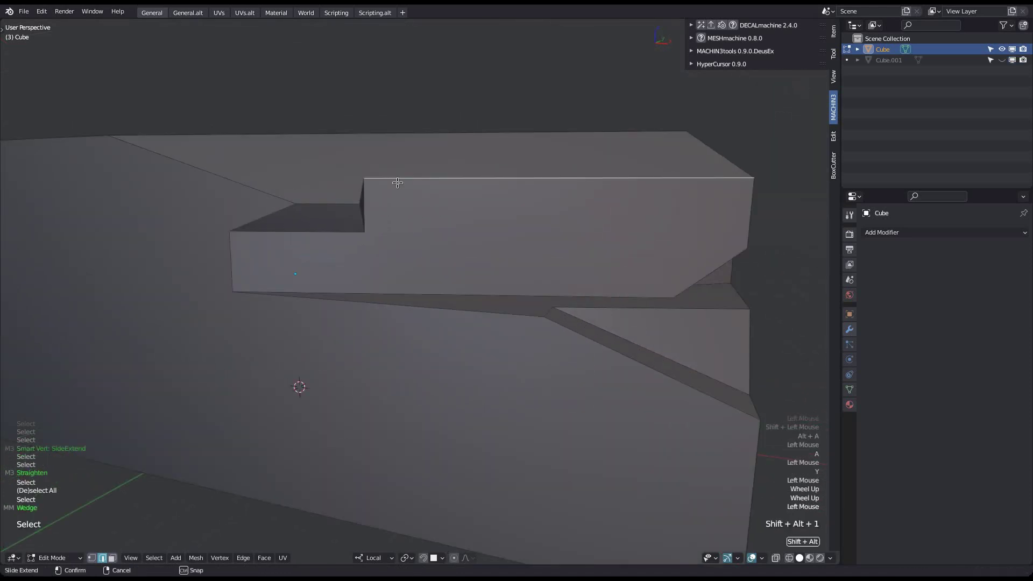
left_click(528, 186)
key("a")
Slide-extend the lower edge of the rear wedge notch and symmetrize the mesh
left_click(342, 234)
key("shift+alt+1")
left_click(323, 249)
key("a")
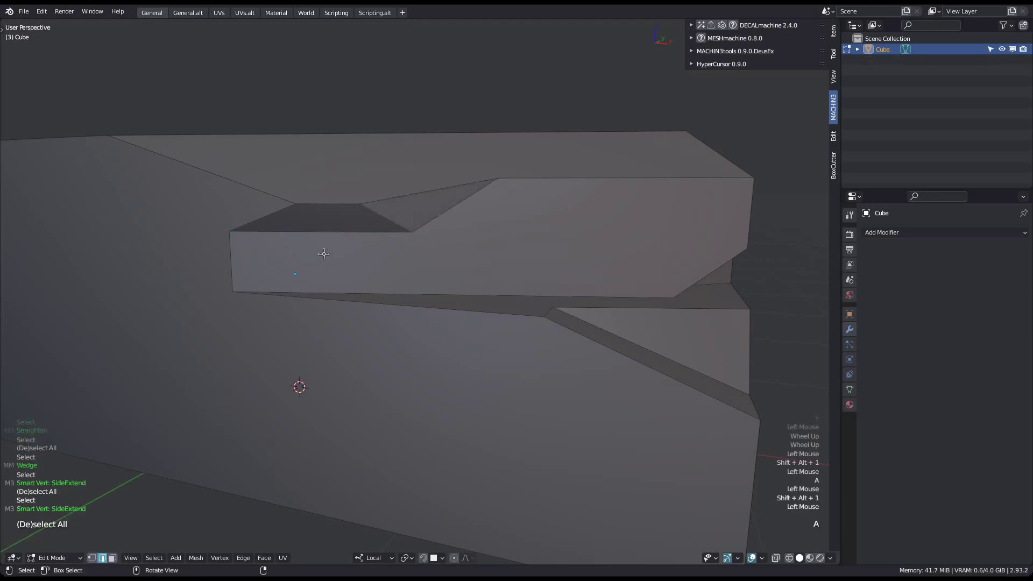
scroll(288, 397, "down", 2)
scroll(360, 292, "down", 1)
middle_click_drag(403, 291, 389, 325)
key("alt+x")
Cut a wedge into the lower front vertical corner edge and symmetrize it
left_click(317, 368)
middle_click_drag(317, 367, 372, 363)
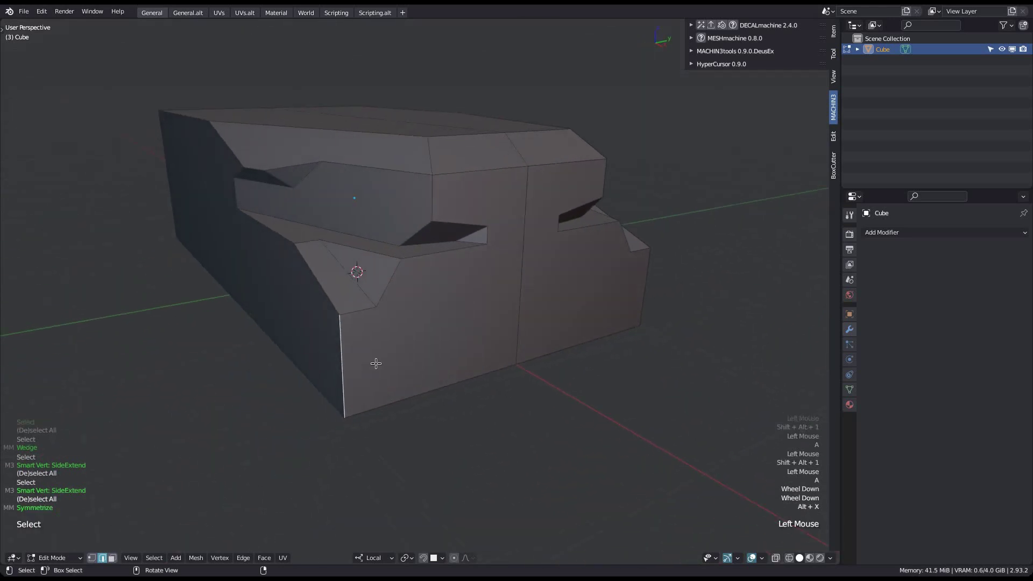
key("y")
left_click(376, 362)
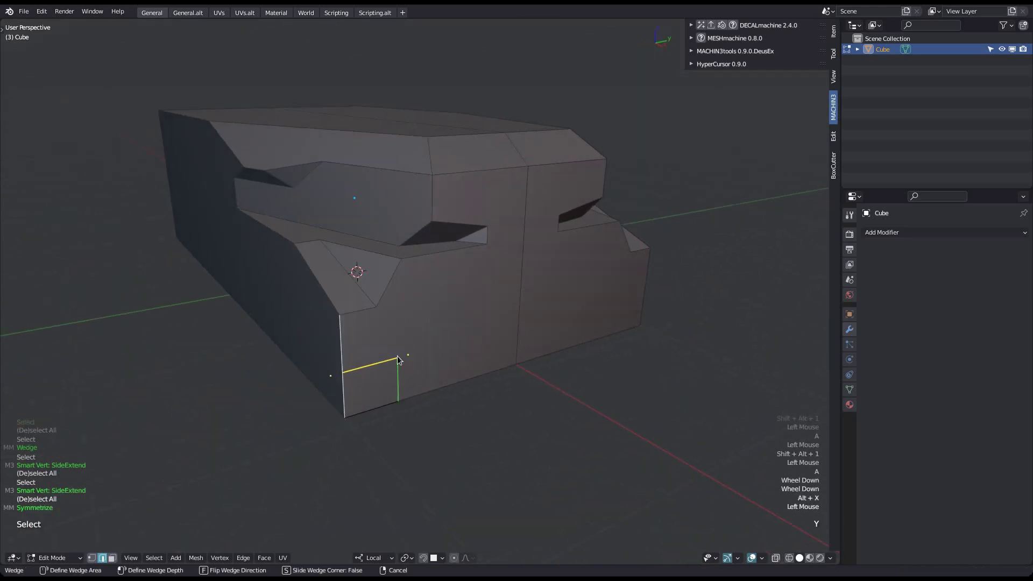
left_click(439, 356)
middle_click_drag(439, 356, 425, 395)
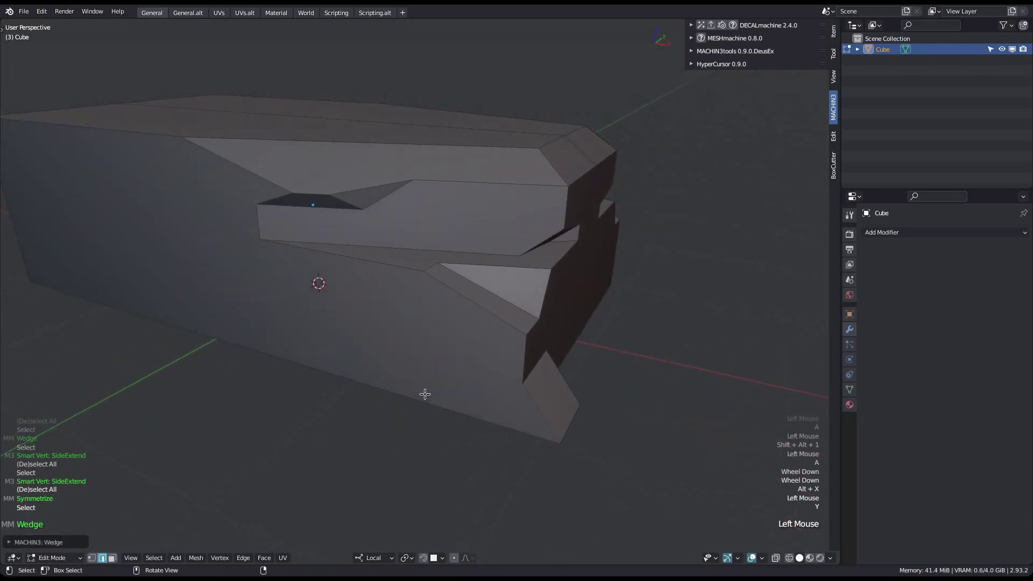
middle_click_drag(490, 417, 380, 309)
key("alt+x")
Wedge the rear upper side edge with Slide Wedge Corner enabled and Planar Wedge Quad disabled
scroll(435, 398, "down", 2)
scroll(385, 381, "down", 1)
left_click(356, 271)
key("y")
left_click(367, 303)
middle_click_drag(371, 322, 404, 307)
key("s")
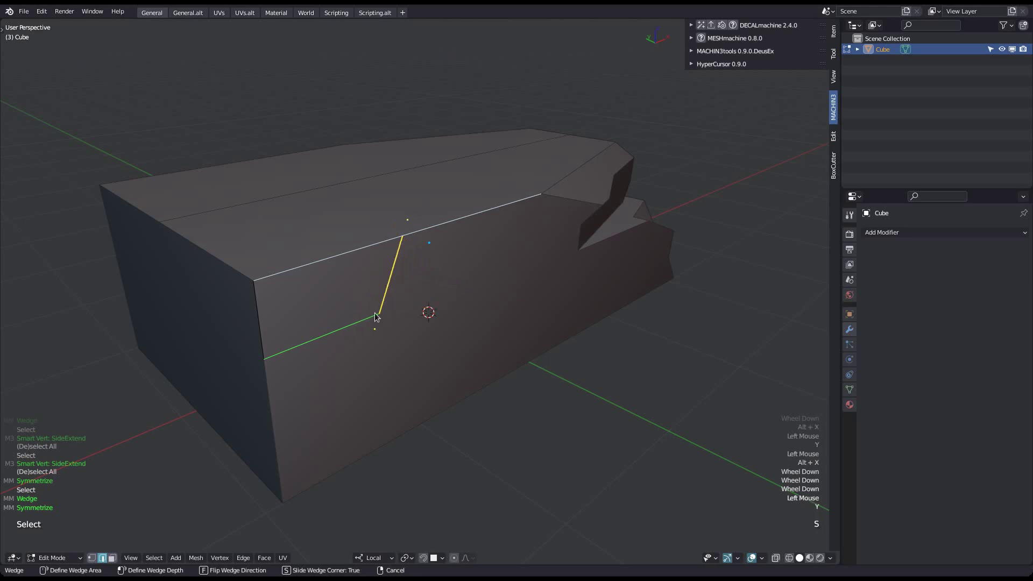
middle_click_drag(364, 320, 522, 294)
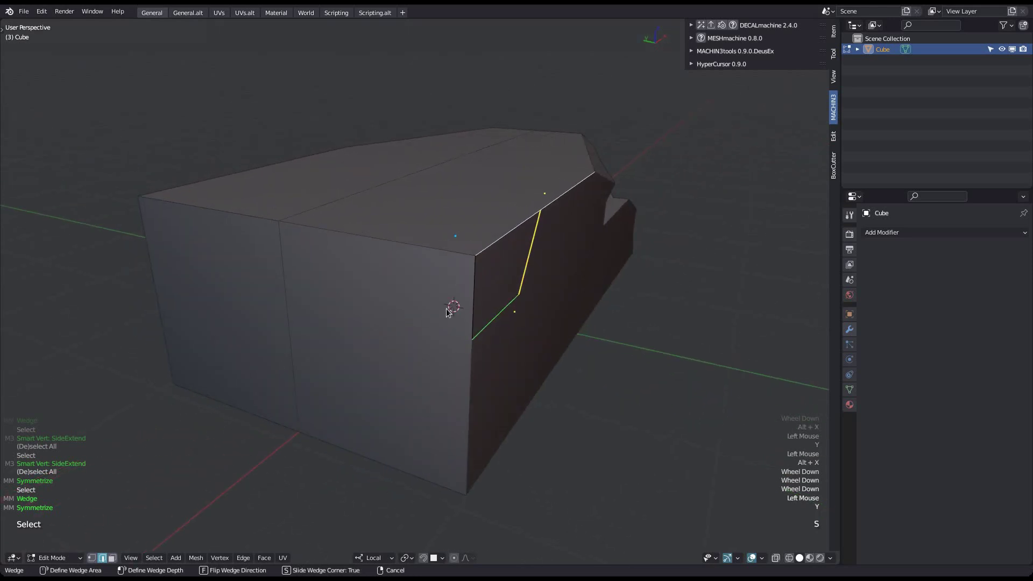
left_click(519, 301)
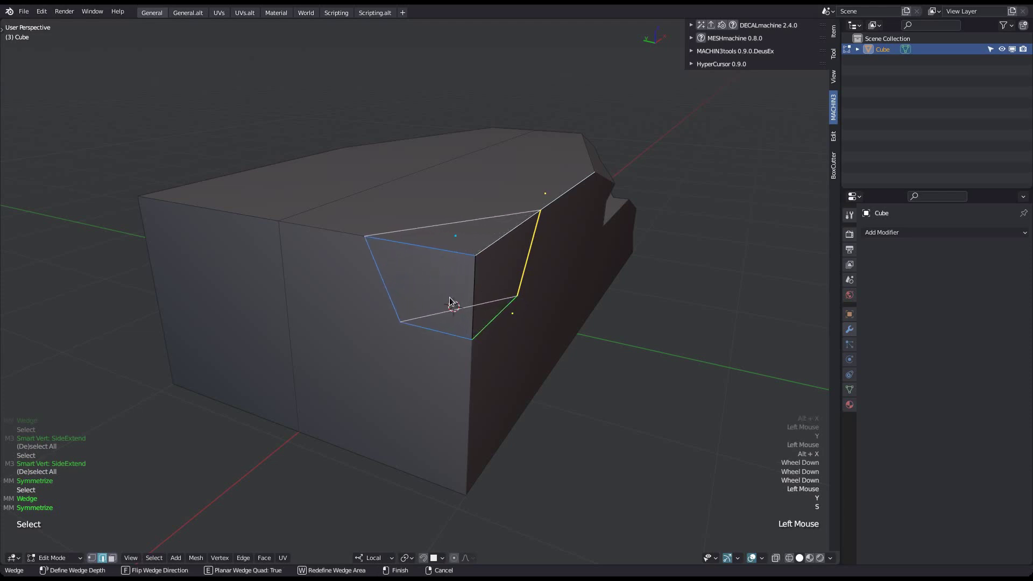
key("e")
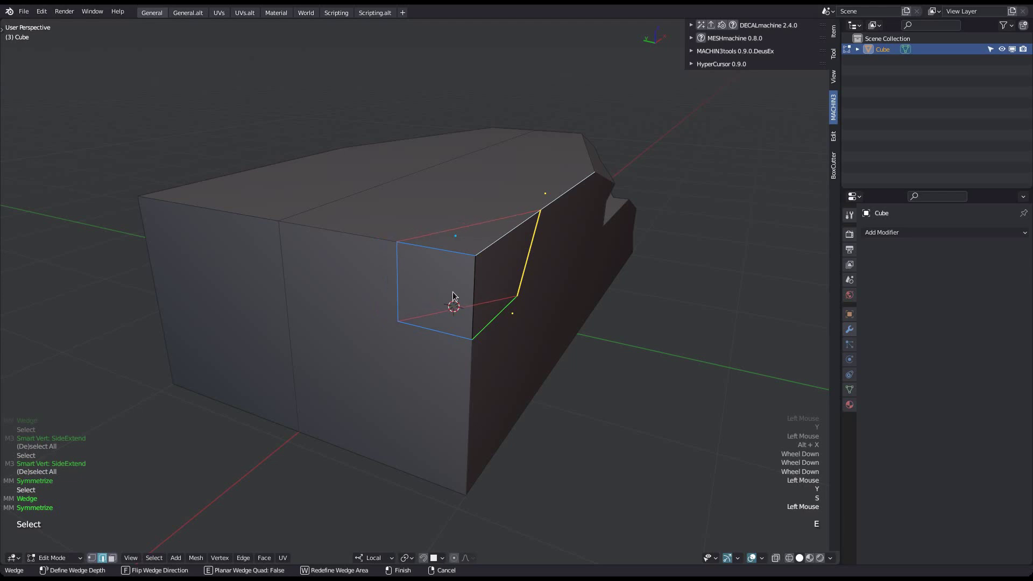
left_click(442, 303)
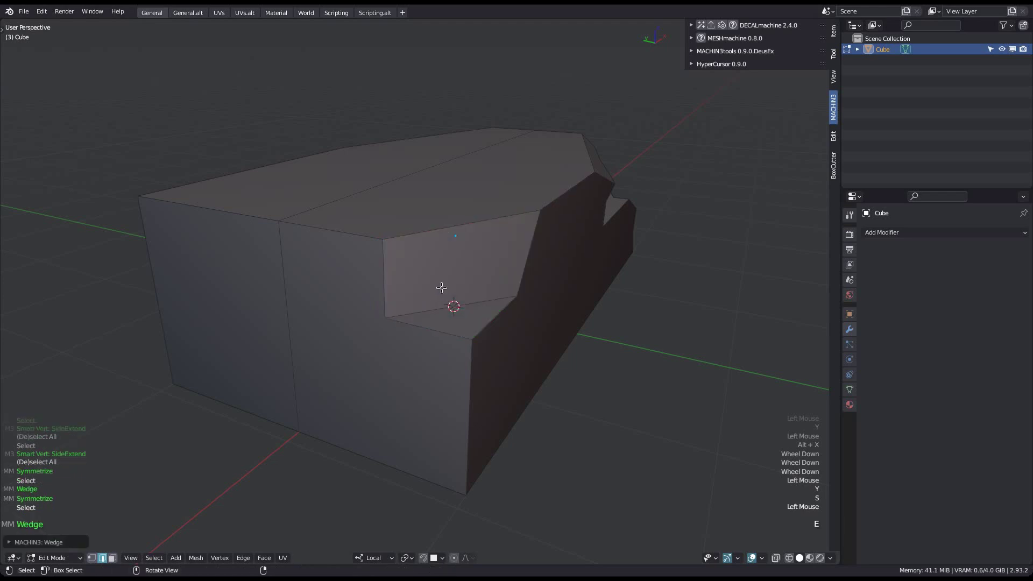
Undo the last wedge and cut it again into the same upper corner with Planar Wedge Quad enabled
mouse_move(441, 288)
middle_mouse_down()
mouse_move(629, 238)
mouse_move(570, 270)
mouse_move(588, 272)
mouse_move(382, 303)
mouse_move(430, 302)
middle_mouse_up()
key("F1")
key("y")
left_click(425, 311)
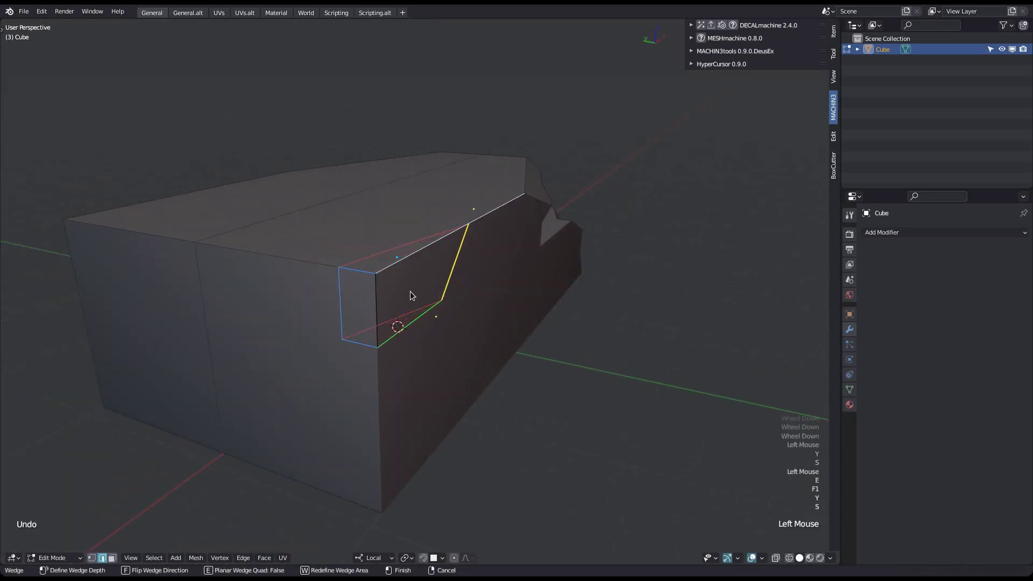
key("e")
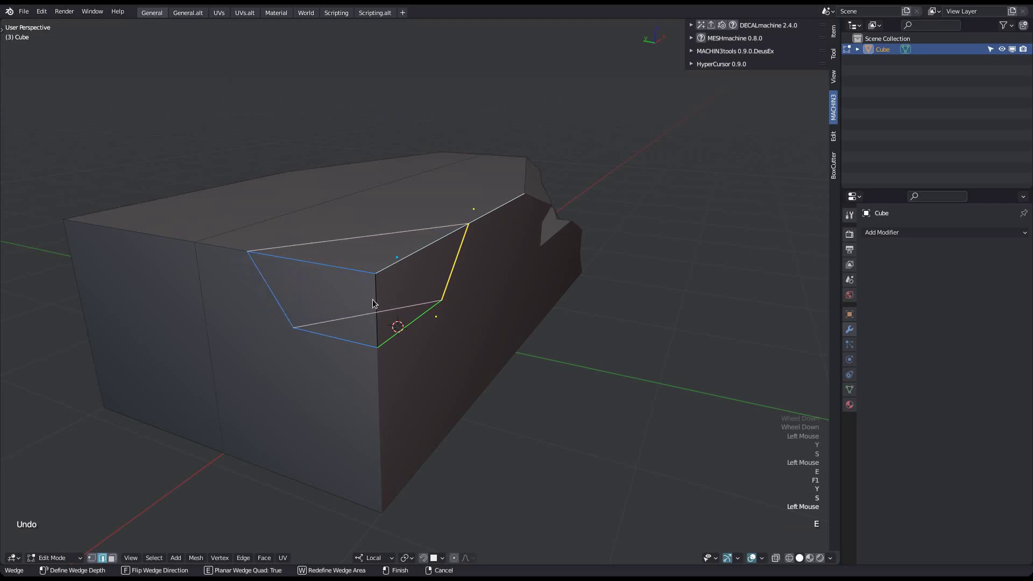
key("e")
key("e")
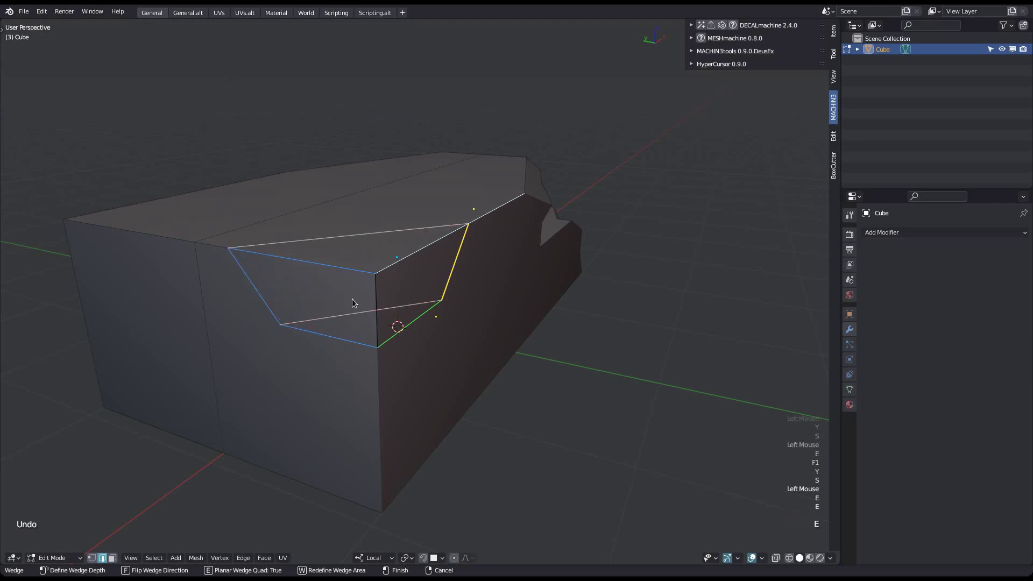
left_click(420, 301)
Examine the large face of the new wedge up close from several angles to check its planarity
middle_click_drag(429, 300, 451, 287)
key("Tab")
left_click(508, 261)
key("f")
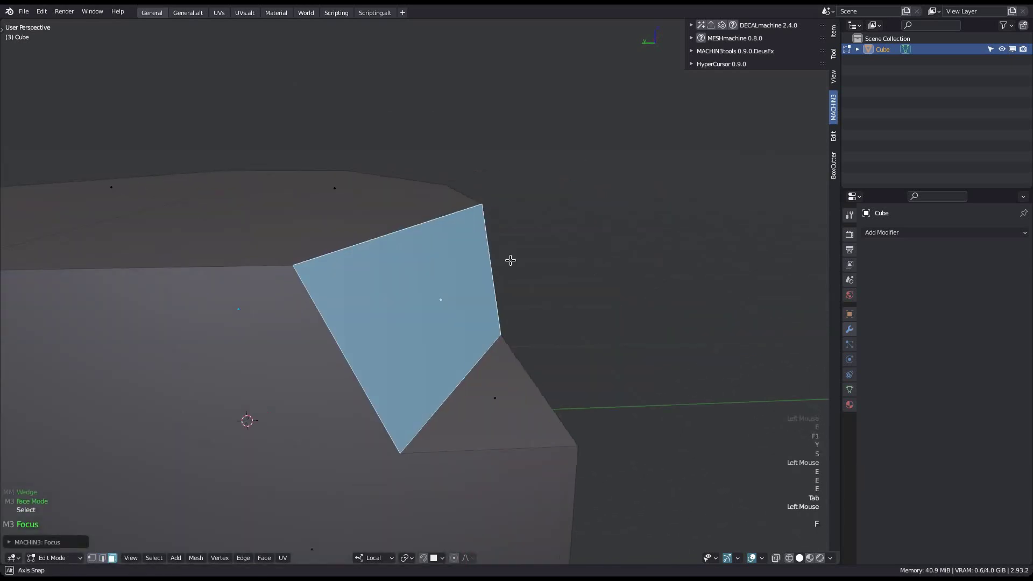
scroll(524, 262, "down", 3)
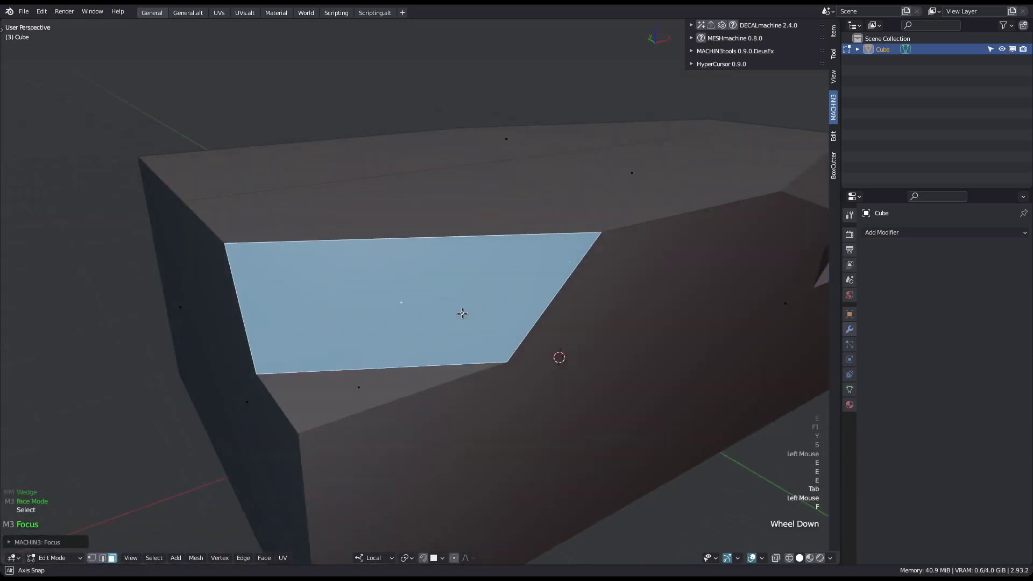
key("a")
scroll(487, 319, "down", 2)
scroll(462, 318, "down", 4)
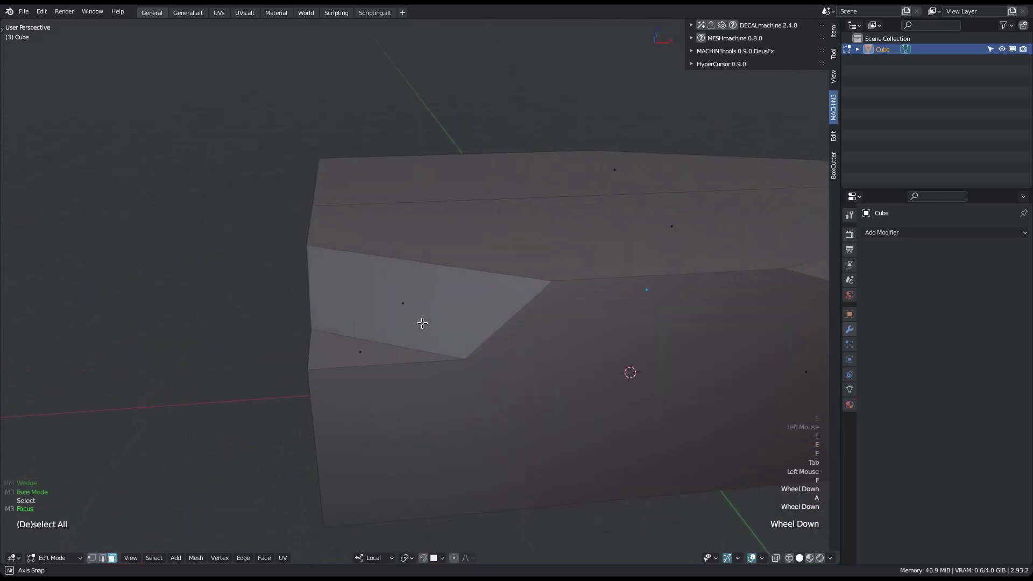
Bevel the inner edge between the wedge's large face and its ledge about 0.06 m wide with one segment
key("Tab")
left_click(473, 353, "shift")
key("ctrl+b")
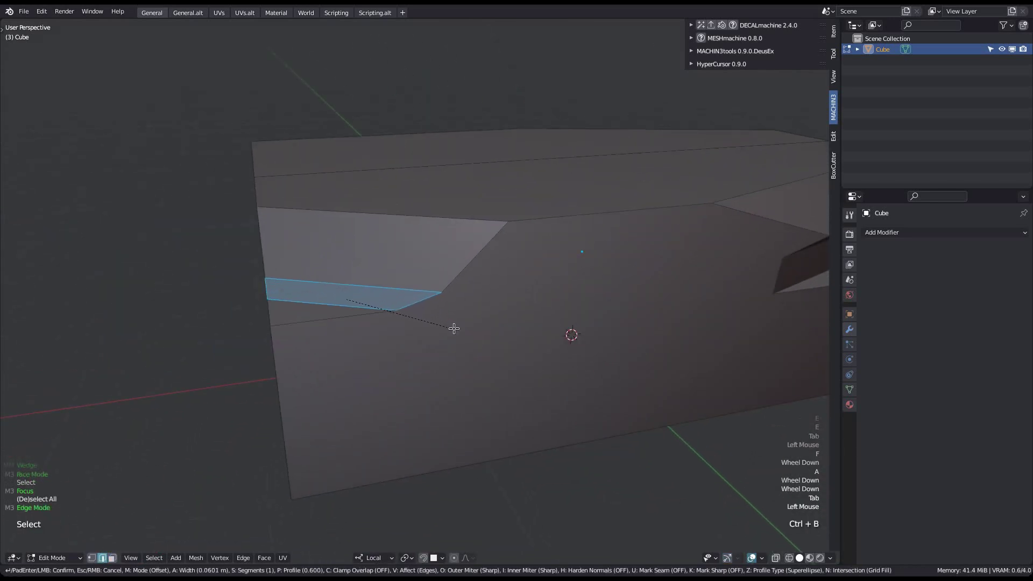
Bevel the connected edge path along the wedge's outline on the side wall, from the ledge up to the upper edge
left_click(363, 325)
left_click(413, 304, "ctrl")
left_click(413, 304, "ctrl")
left_click(443, 282, "ctrl")
key("ctrl+b")
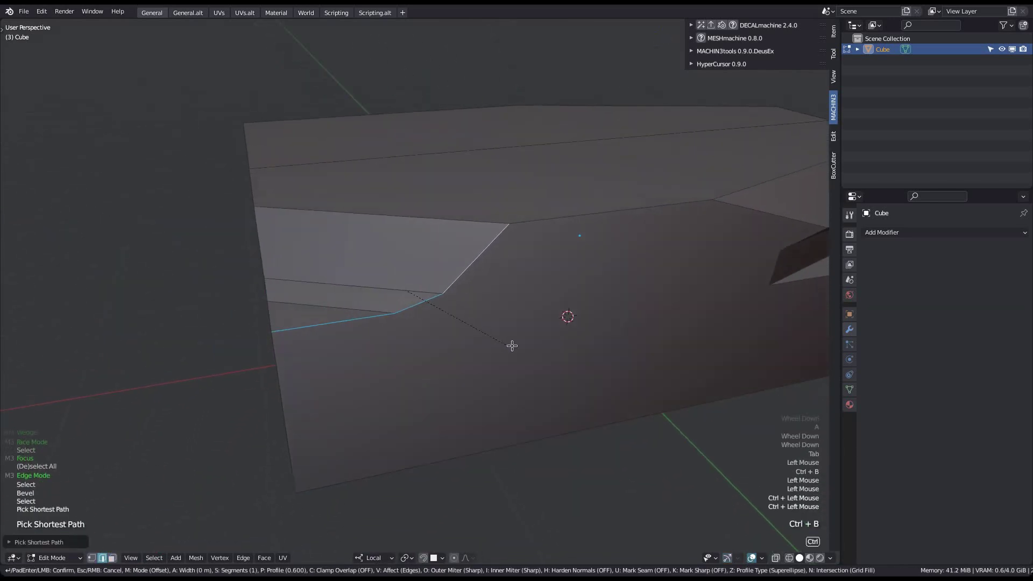
left_click(456, 339)
Widen the slanted bevel face on the wedge's outline to about 0.223 with Change Width, leaving Reverse and Taper off
key("Tab")
left_click(463, 269)
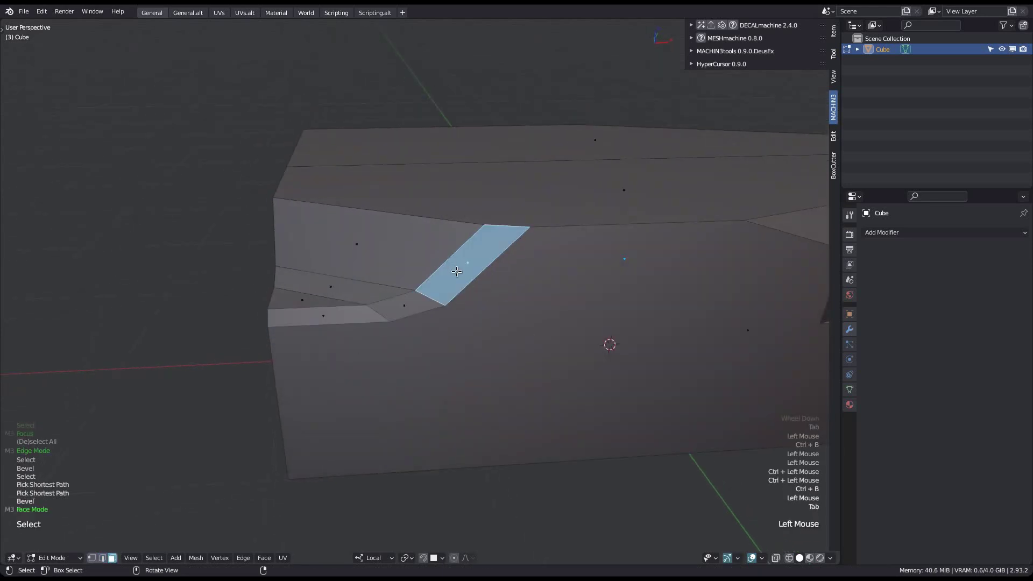
key("y")
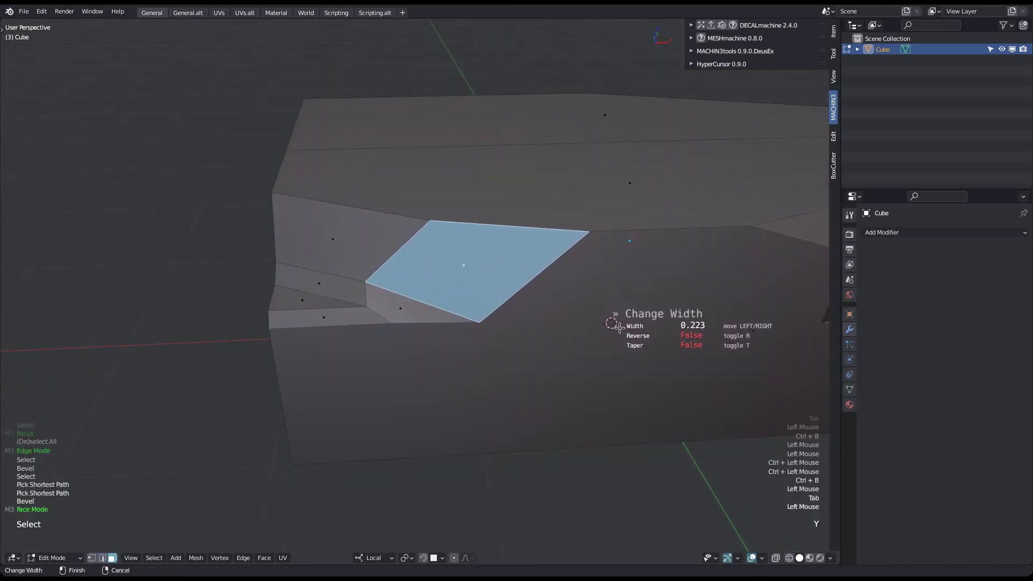